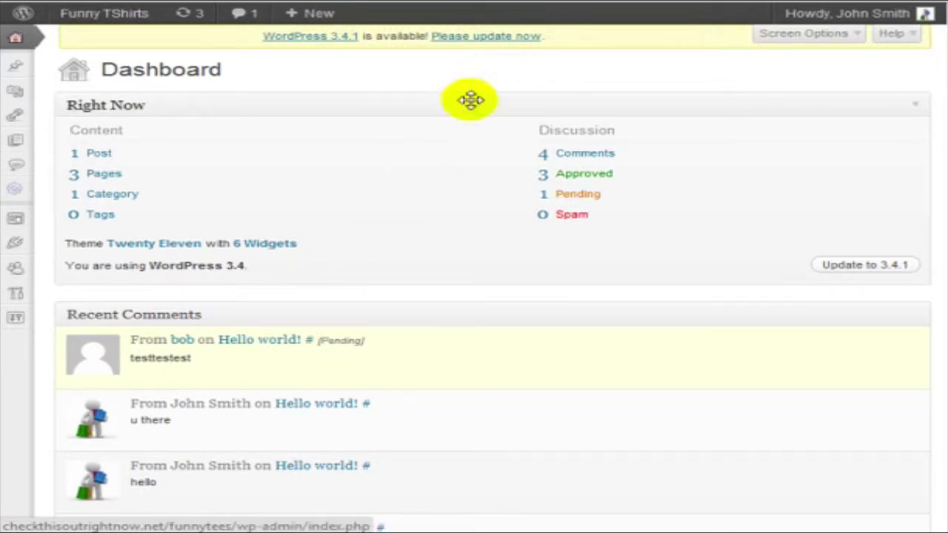
- Update the WordPress installation to version 3.4.1, authorizing the update with the FTP password
{"action": "left_click", "coordinate": [530, 45]}
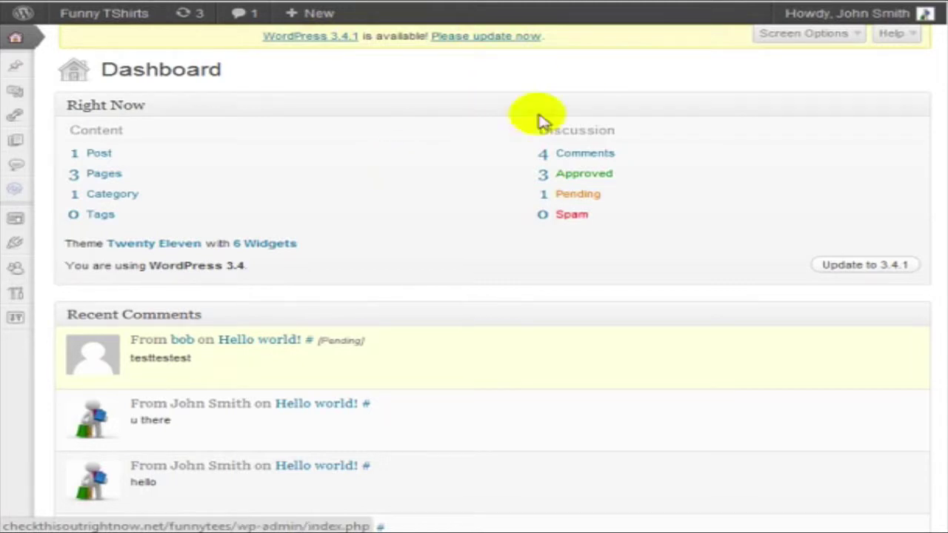
{"action": "left_click", "coordinate": [522, 43]}
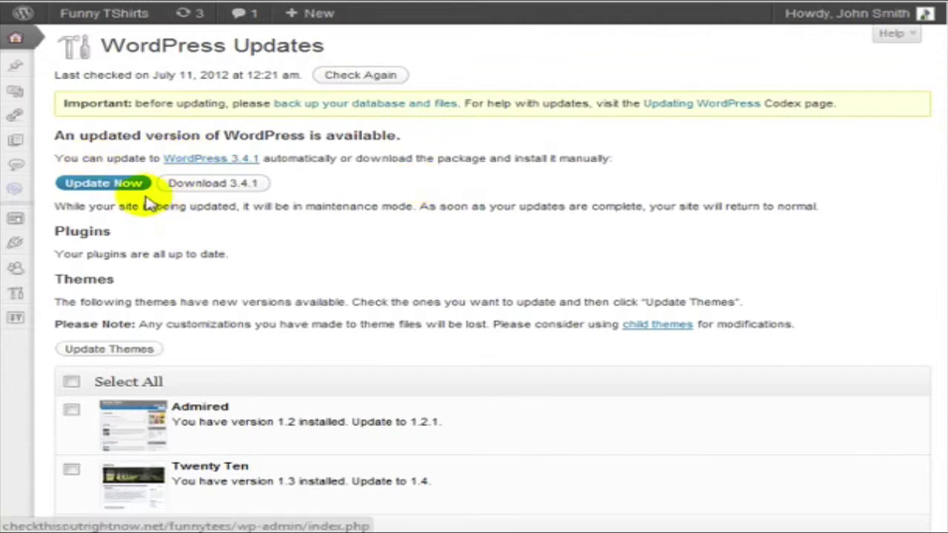
{"action": "left_click", "coordinate": [108, 187]}
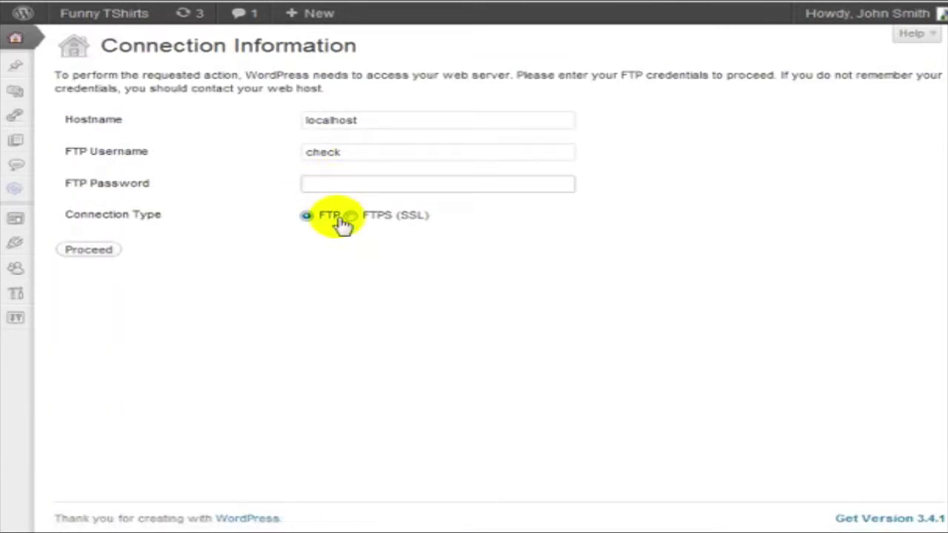
{"action": "type", "text": "••••••••"}
{"action": "key", "text": "ctrl+a"}
{"action": "type", "text": "•••••••••••••"}
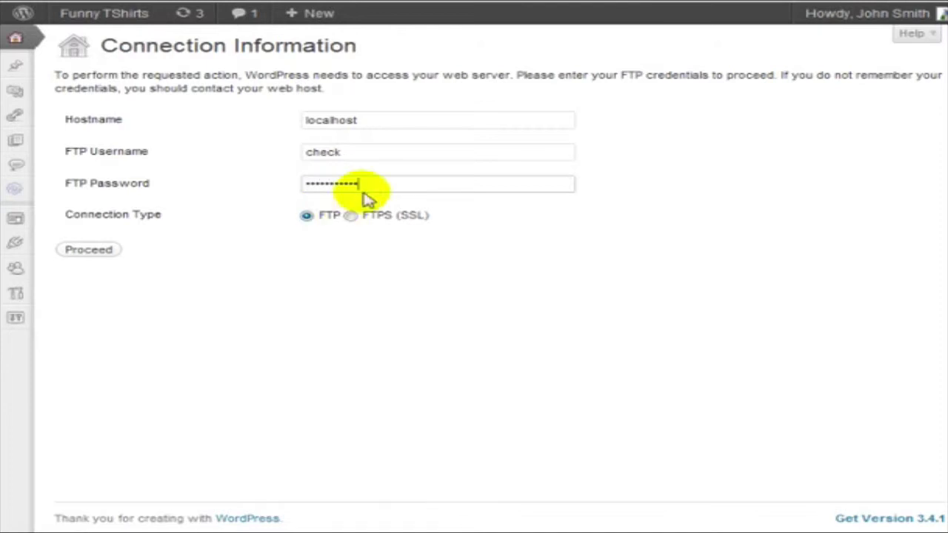
{"action": "left_click", "coordinate": [78, 251]}
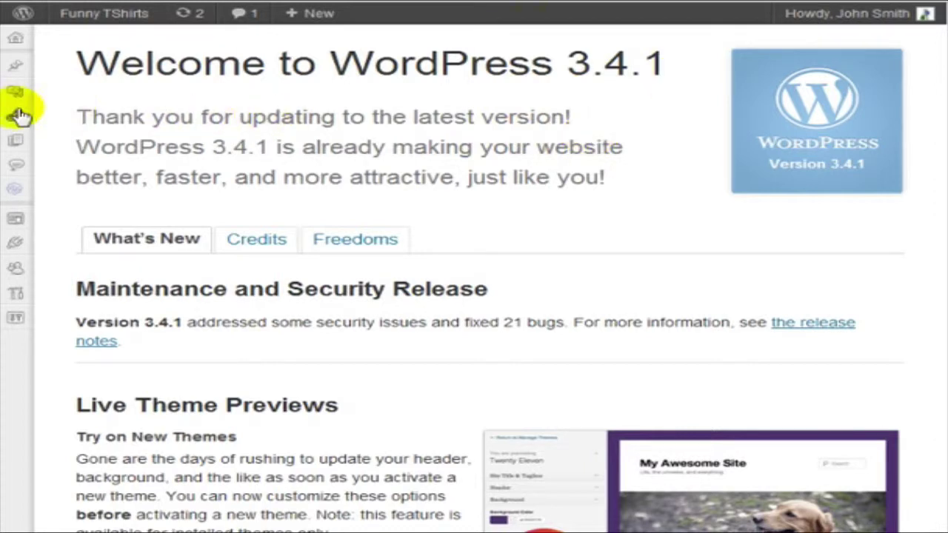
- Deactivate the Testimonials Solution plugin among the installed plugins
{"action": "mouse_move", "coordinate": [17, 194]}
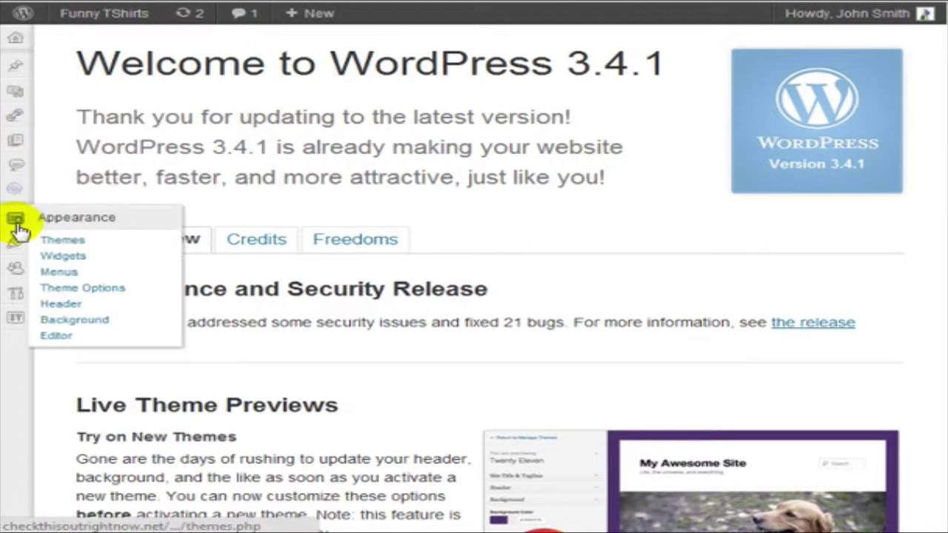
{"action": "mouse_move", "coordinate": [16, 247]}
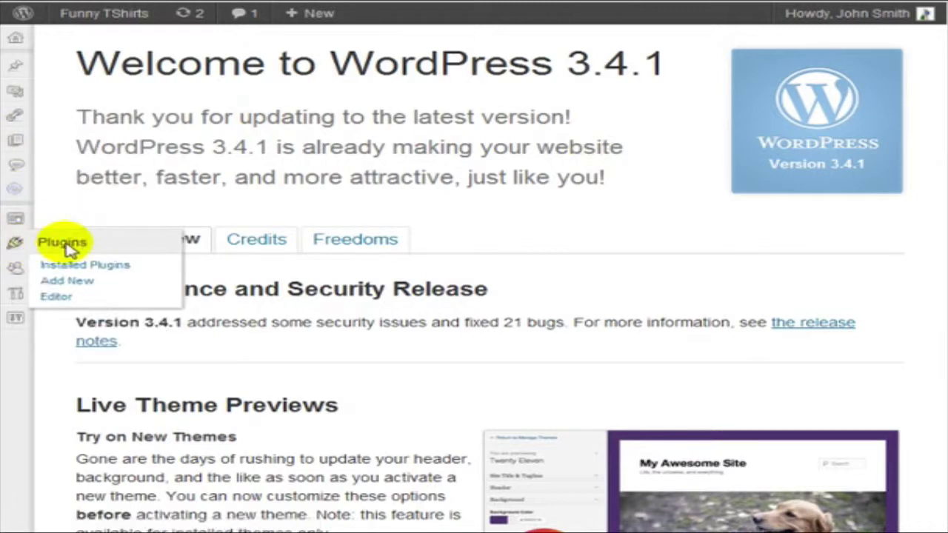
{"action": "left_click", "coordinate": [70, 266]}
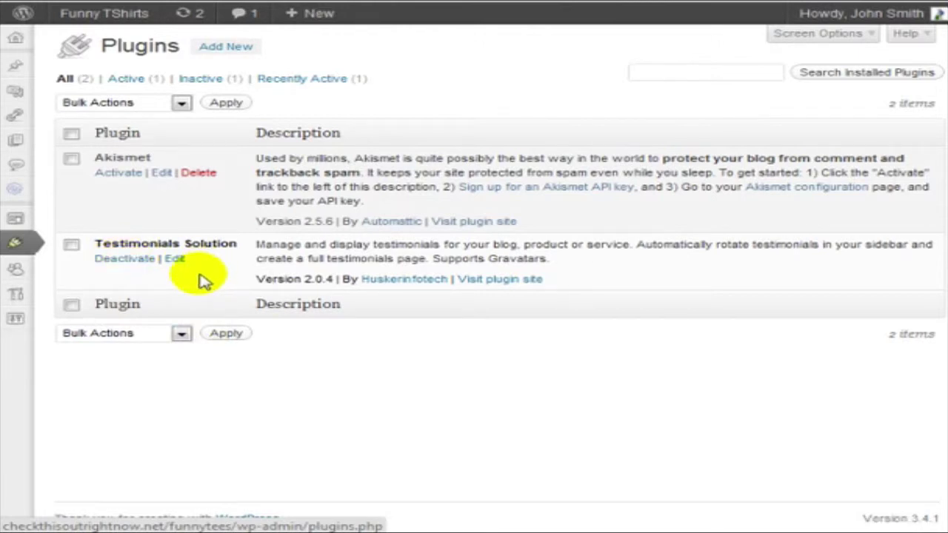
{"action": "left_click", "coordinate": [141, 263]}
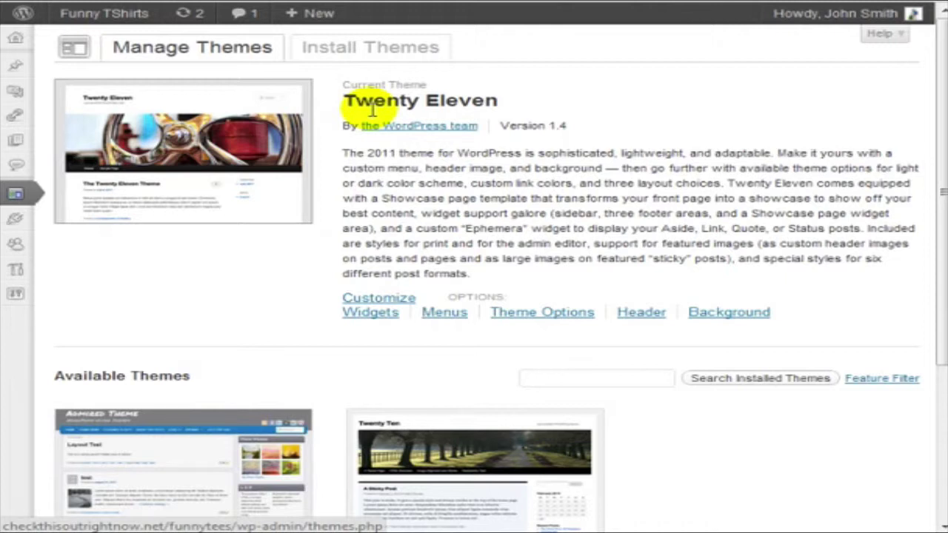
- Examine the current theme and the other installed themes, including their available updates
{"action": "scroll", "coordinate": [373, 111], "scroll_direction": "down", "scroll_amount": 3}
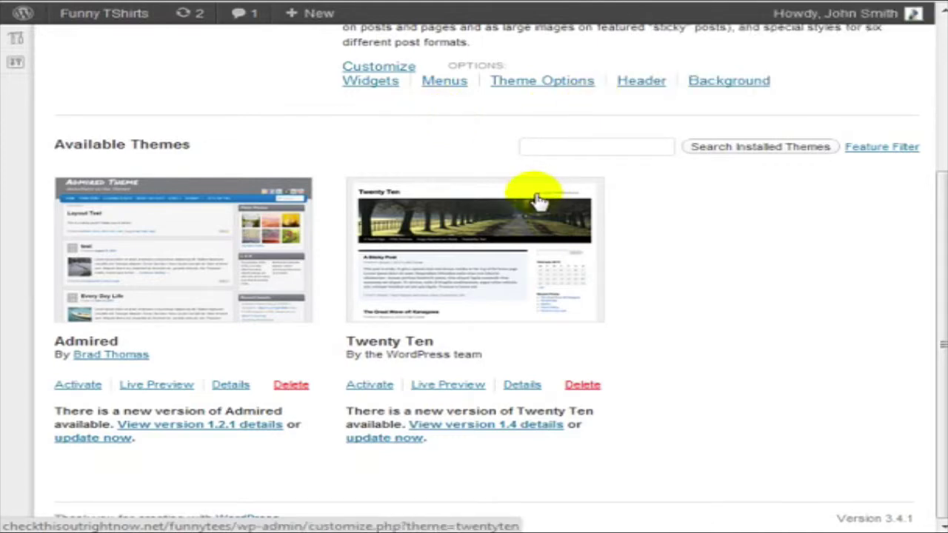
{"action": "scroll", "coordinate": [539, 201], "scroll_direction": "up", "scroll_amount": 2}
{"action": "scroll", "coordinate": [490, 200], "scroll_direction": "down", "scroll_amount": 2}
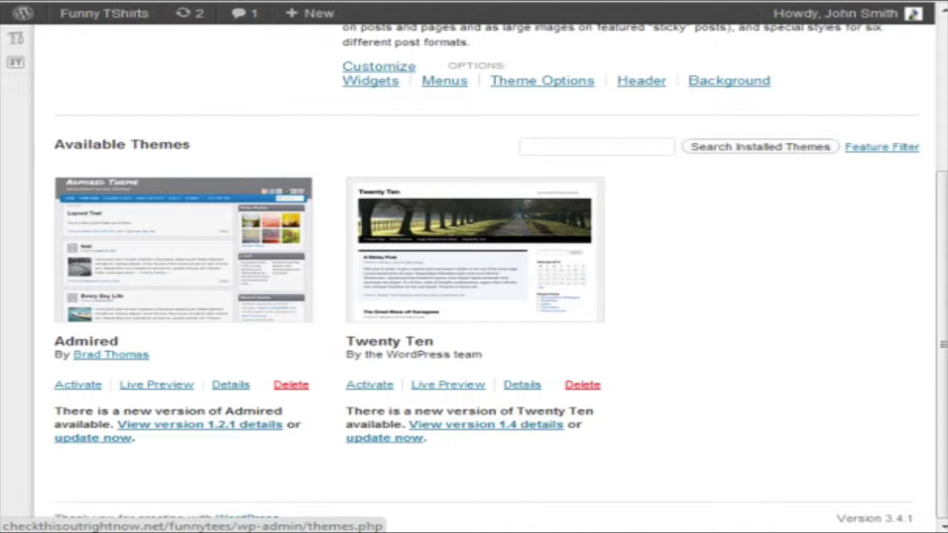
{"action": "scroll", "coordinate": [134, 141], "scroll_direction": "up", "scroll_amount": 3}
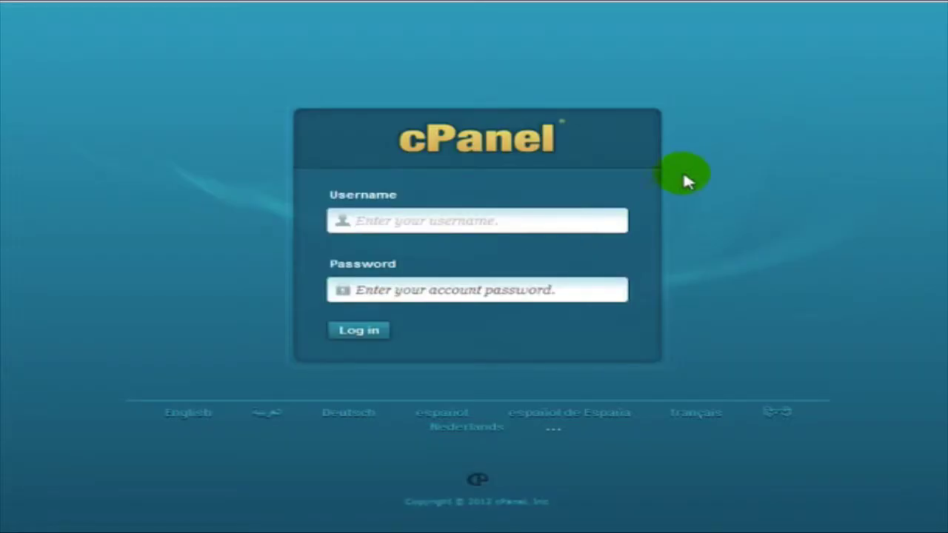
- Switch to cPanel and log in with the account username and password
{"action": "type", "text": "check"}
{"action": "key", "text": "Tab"}
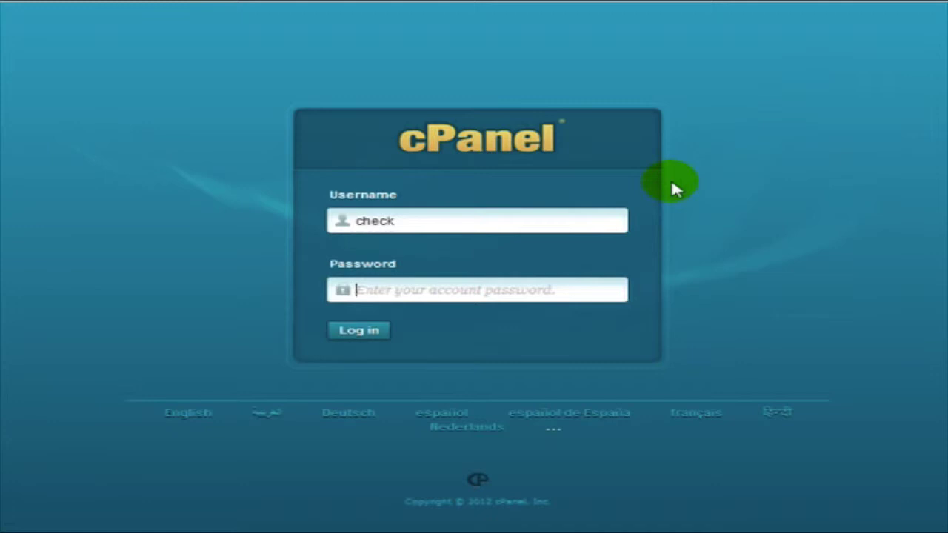
{"action": "key", "text": "ctrl+v"}
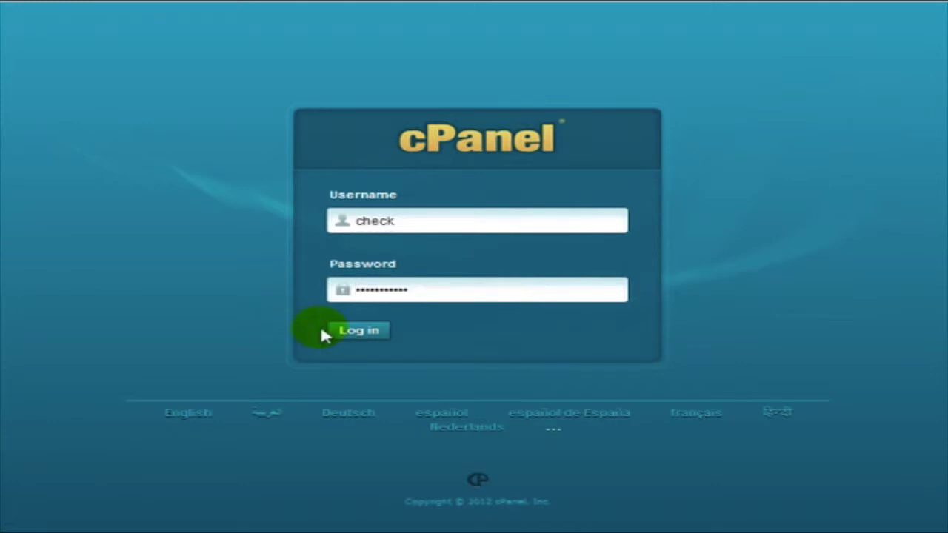
{"action": "left_click", "coordinate": [340, 331]}
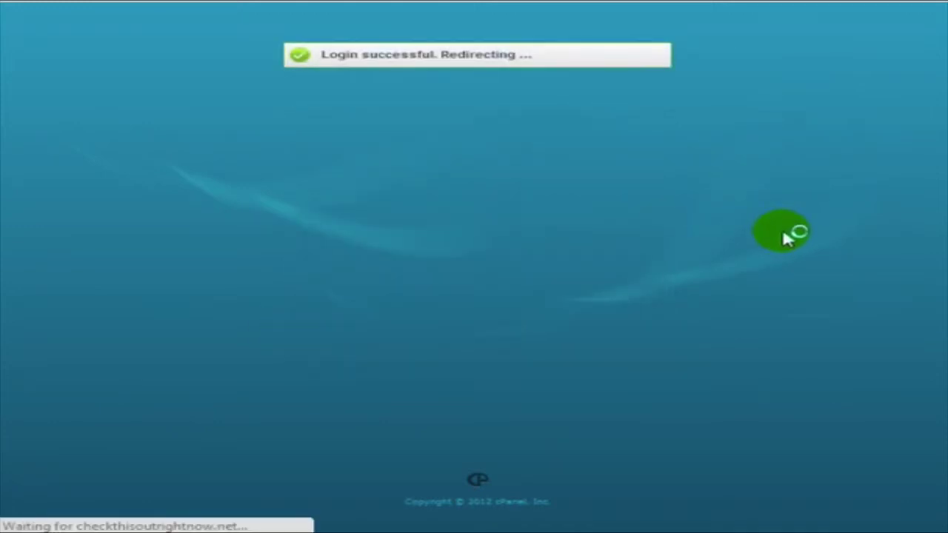
- In phpMyAdmin, write the SQL query "delete from wp_comments where comment_approved = '0'" for the _funnytshirts2 database
{"action": "scroll", "coordinate": [637, 211], "scroll_direction": "down", "scroll_amount": 6}
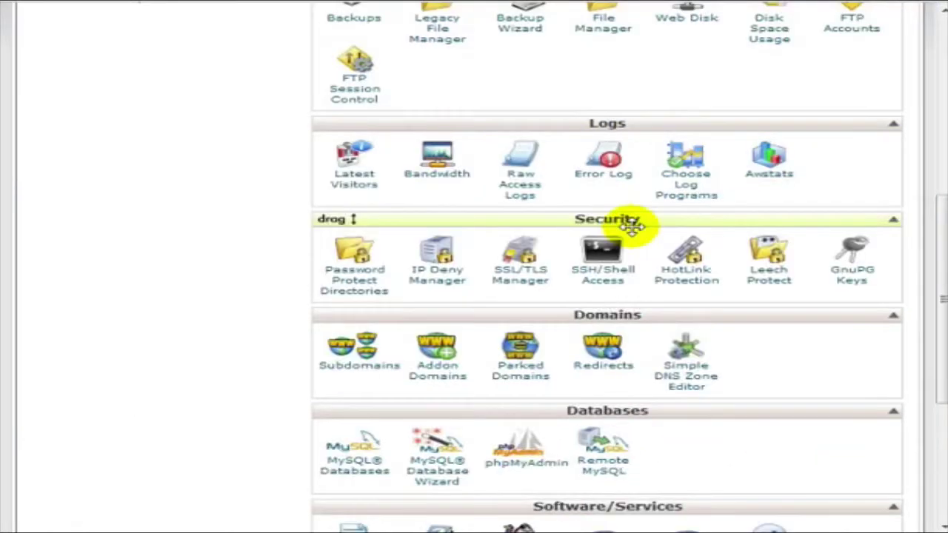
{"action": "scroll", "coordinate": [630, 228], "scroll_direction": "down", "scroll_amount": 3}
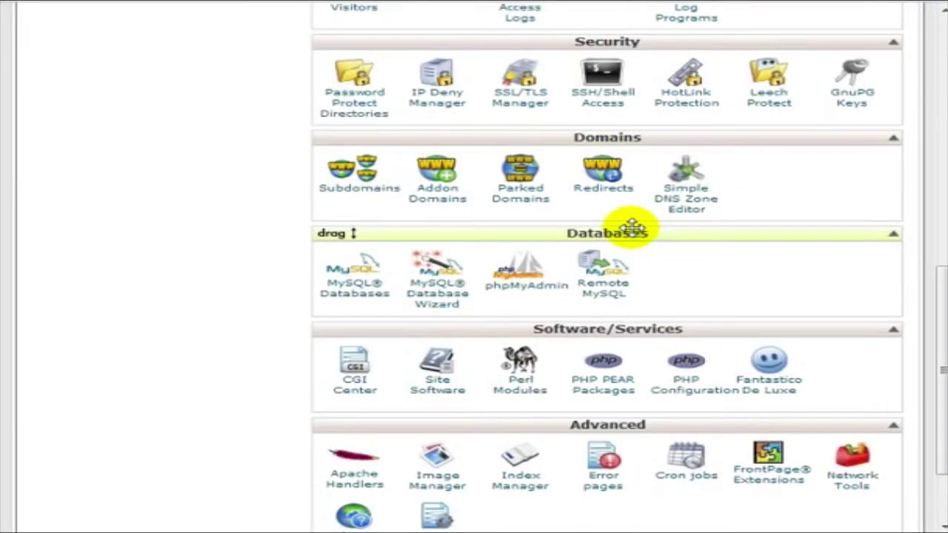
{"action": "left_click", "coordinate": [543, 294]}
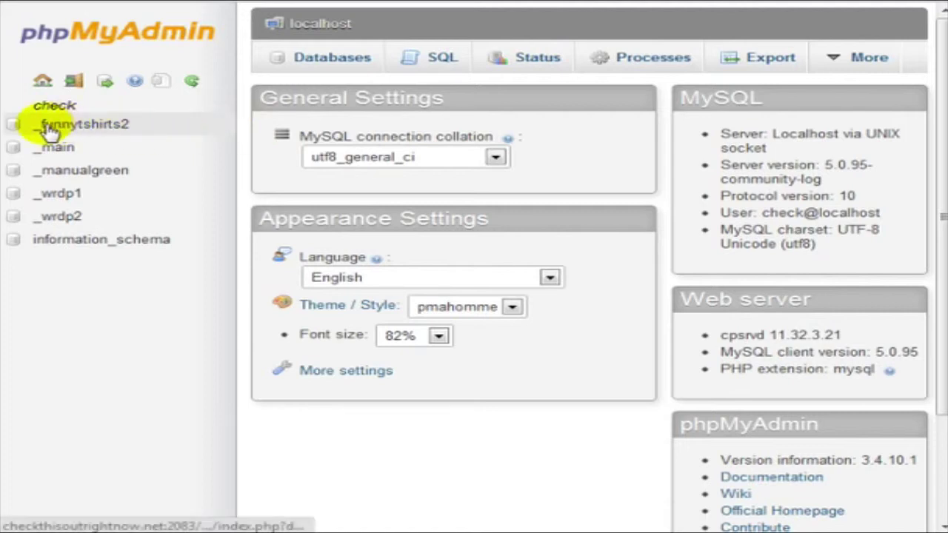
{"action": "left_click", "coordinate": [116, 124]}
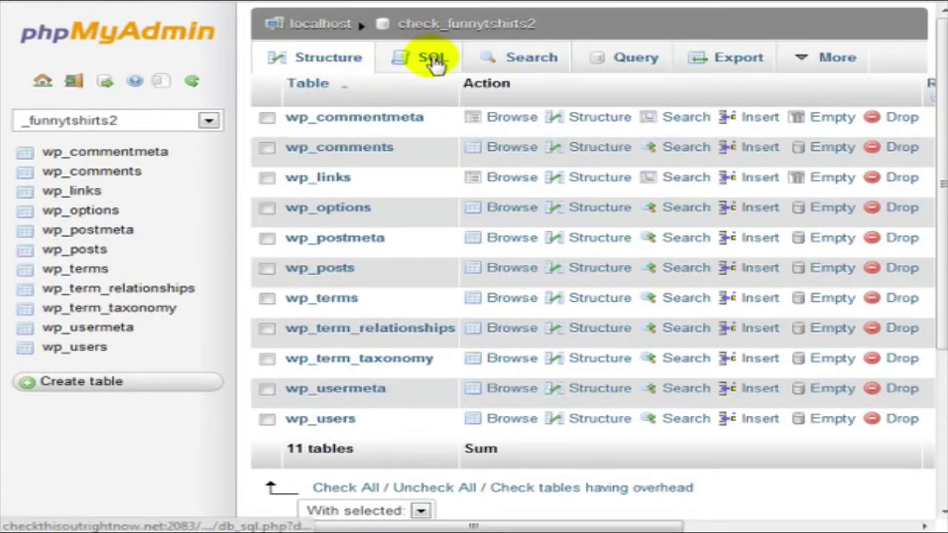
{"action": "left_click", "coordinate": [433, 59]}
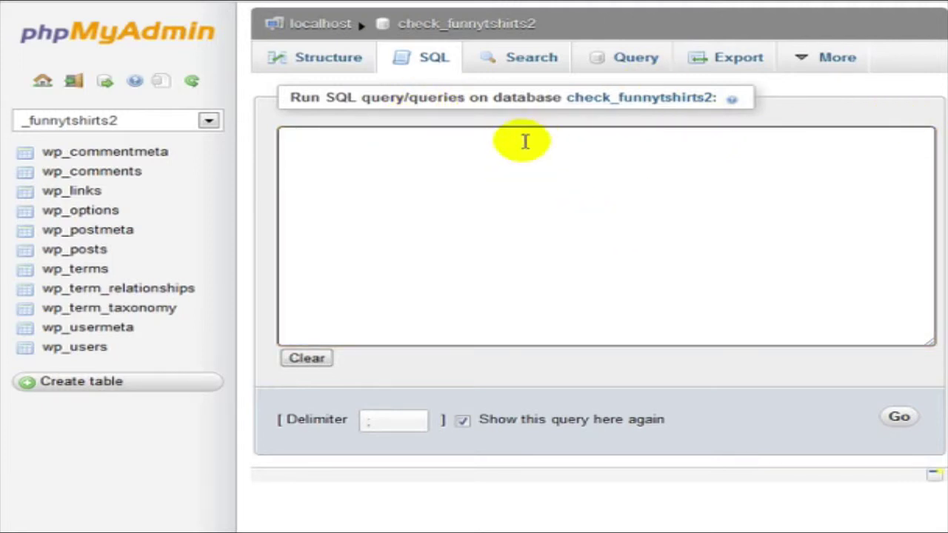
{"action": "left_click", "coordinate": [486, 175]}
{"action": "type", "text": "delete from wp_comments where comment_approved = '0'"}
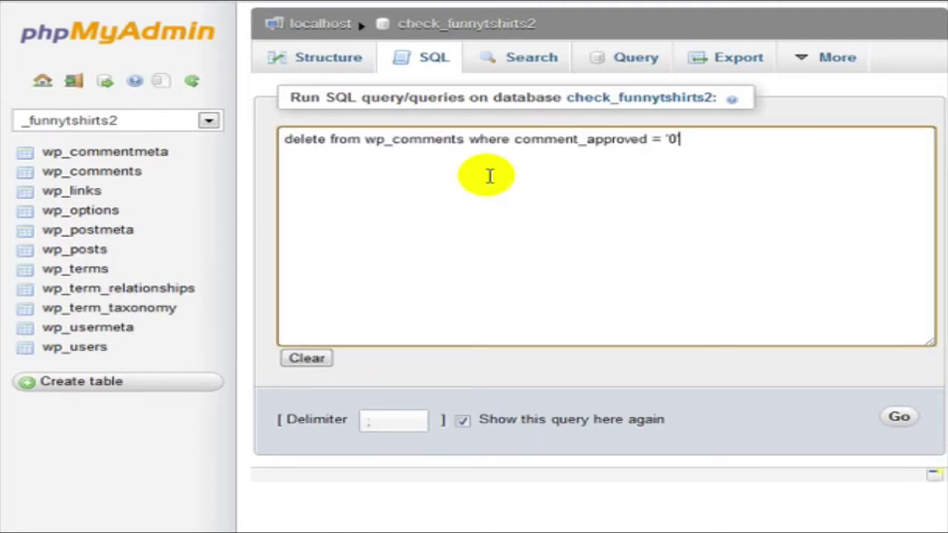
- Examine the parts of the delete query: the wp_comments table name, the comment_approved condition and its value
{"action": "key", "text": "Home"}
{"action": "key", "text": "Right"}
{"action": "key", "text": "Right"}
{"action": "key", "text": "Right"}
{"action": "key", "text": "Right"}
{"action": "key", "text": "Right"}
{"action": "key", "text": "Right"}
{"action": "key", "text": "Right"}
{"action": "key", "text": "Right"}
{"action": "key", "text": "Right"}
{"action": "key", "text": "Right"}
{"action": "key", "text": "Right"}
{"action": "key", "text": "Right"}
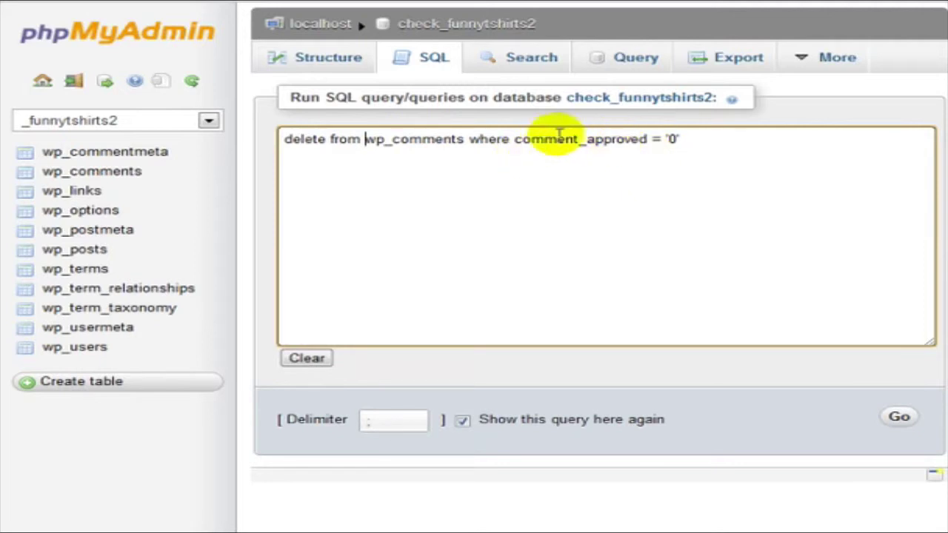
{"action": "left_click", "coordinate": [657, 140]}
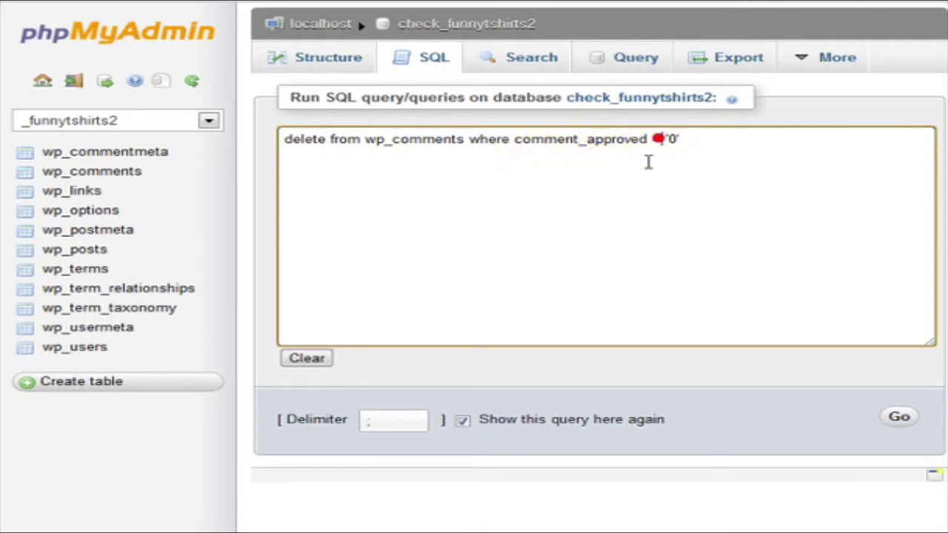
{"action": "left_click", "coordinate": [672, 139]}
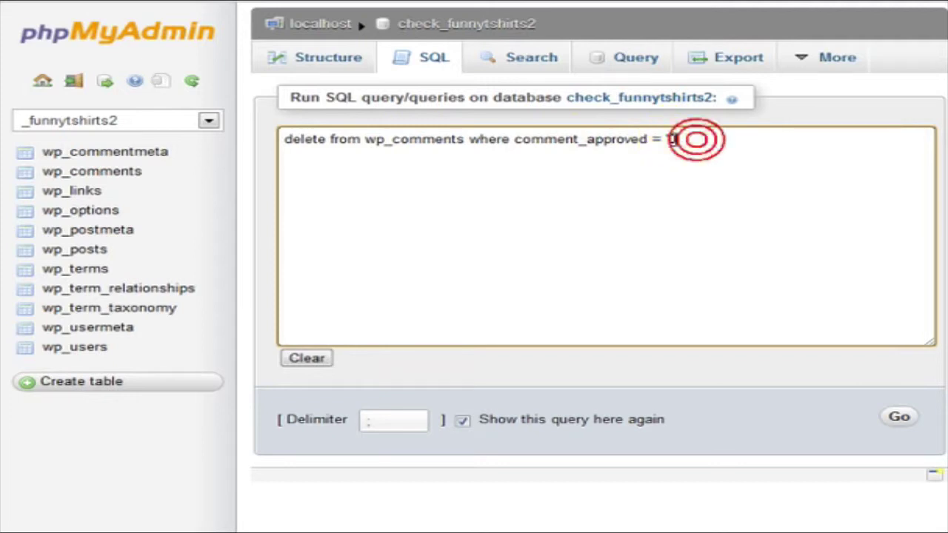
{"action": "left_click", "coordinate": [673, 139]}
{"action": "left_click", "coordinate": [681, 140]}
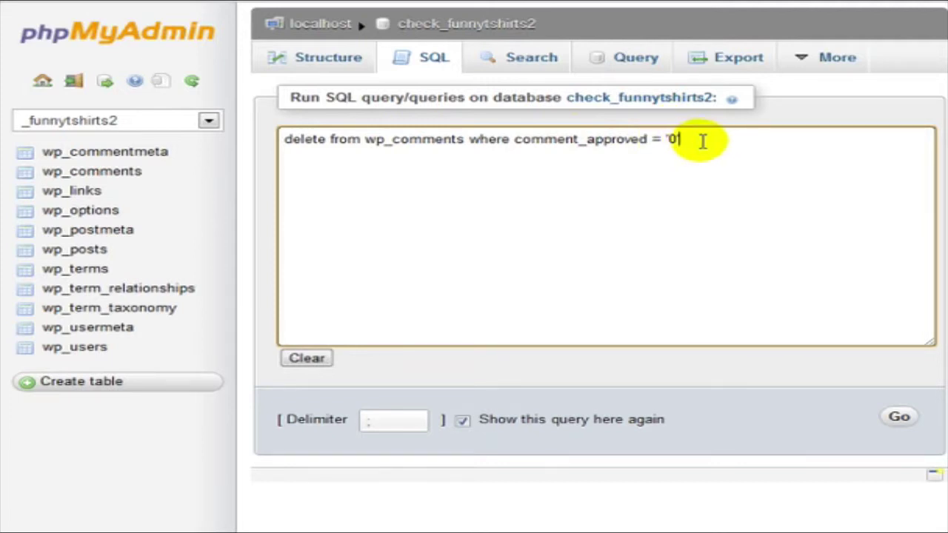
{"action": "left_click", "coordinate": [716, 141]}
{"action": "left_click_drag", "start_coordinate": [716, 141], "coordinate": [265, 105]}
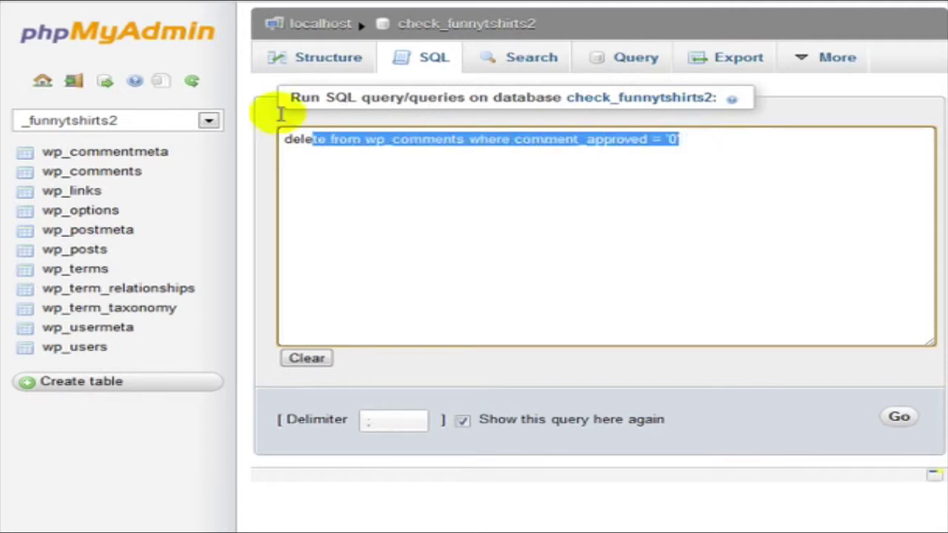
- Change the comment_approved value in the delete query to 'spam'
{"action": "left_click", "coordinate": [711, 136]}
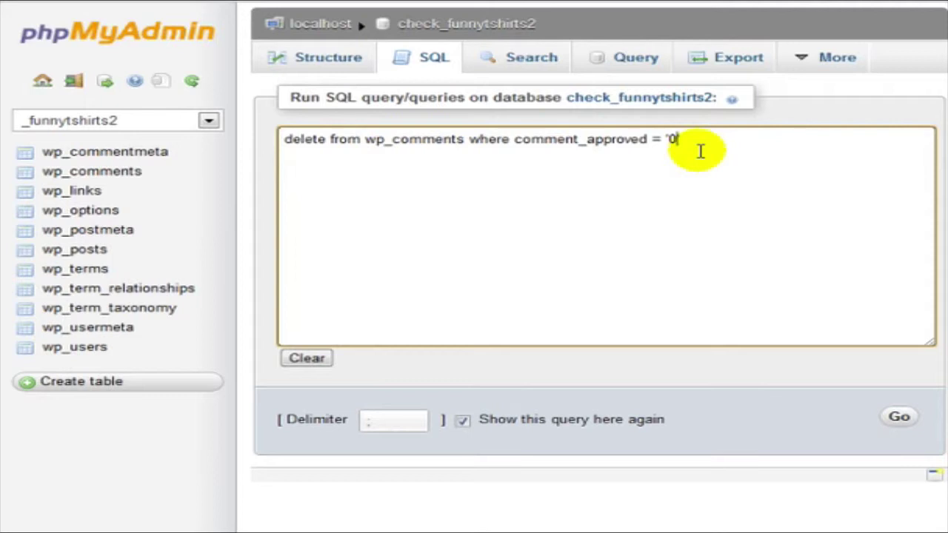
{"action": "key", "text": "BackSpace"}
{"action": "key", "text": "BackSpace"}
{"action": "type", "text": "spam'"}
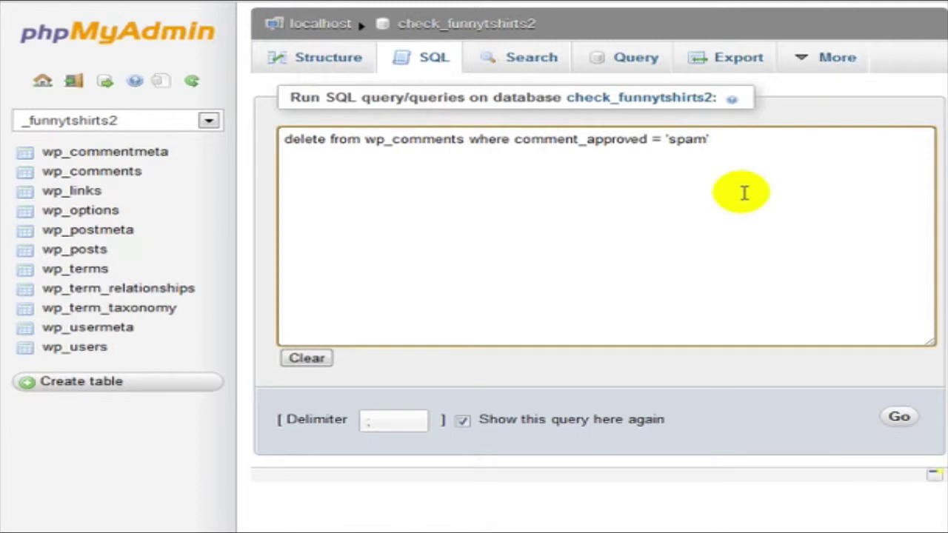
{"action": "type", "text": "'"}
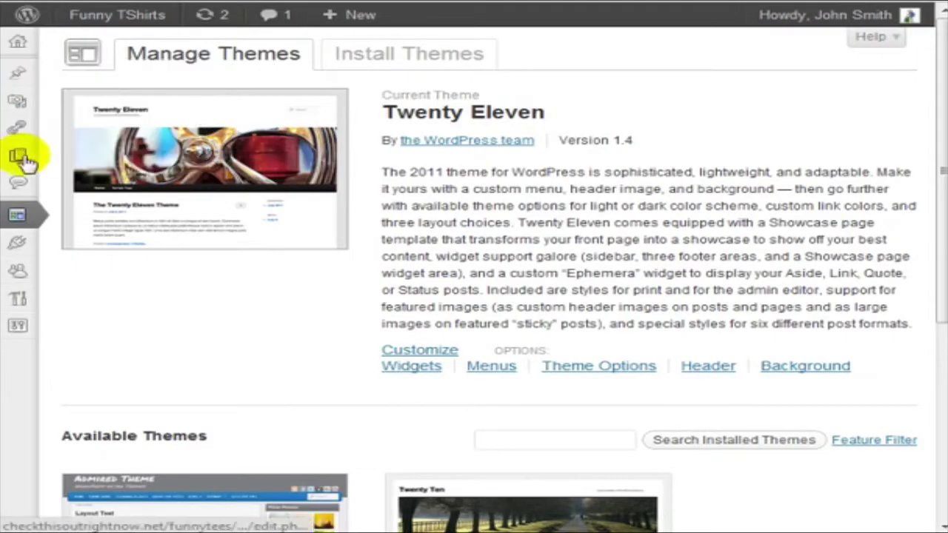
- Switch to the WordPress admin and search the plugin directory for "broken link checker"
{"action": "left_click", "coordinate": [26, 247]}
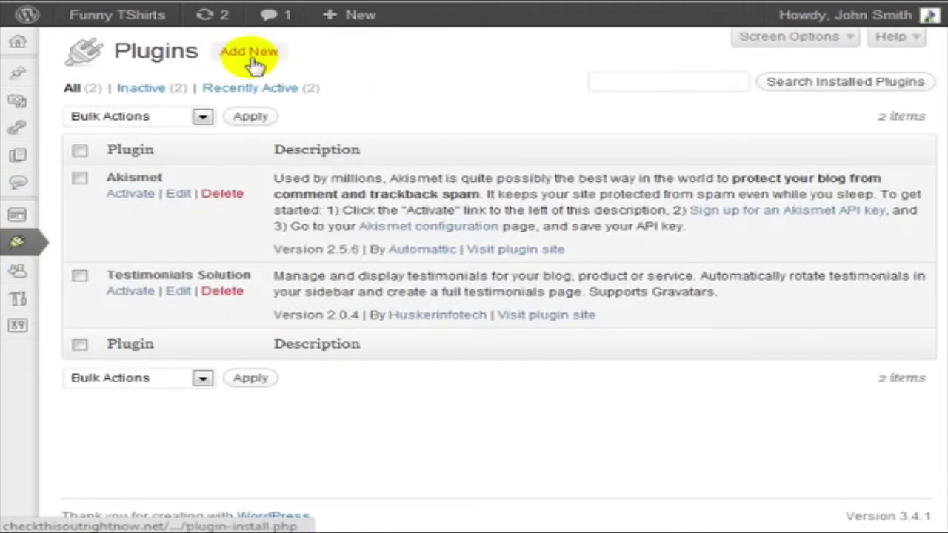
{"action": "left_click", "coordinate": [251, 57]}
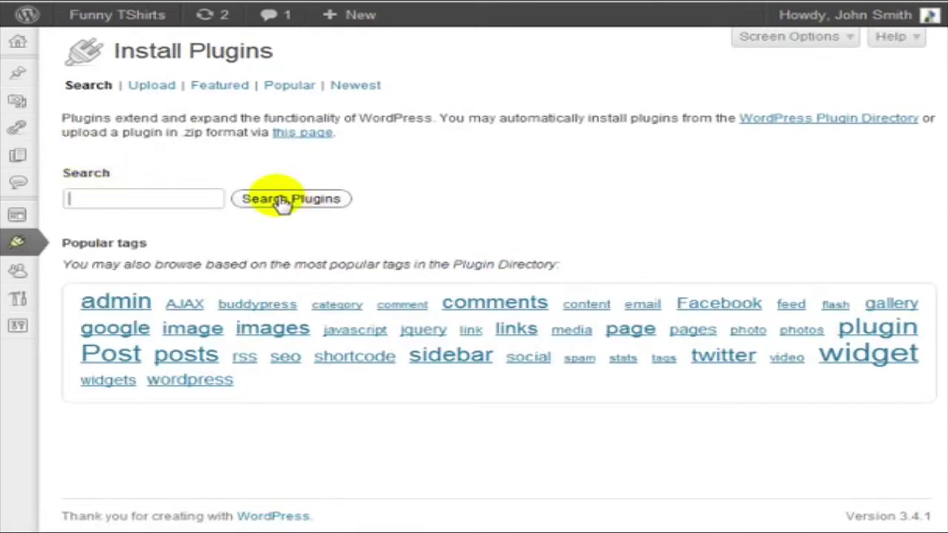
{"action": "type", "text": "broken link "}
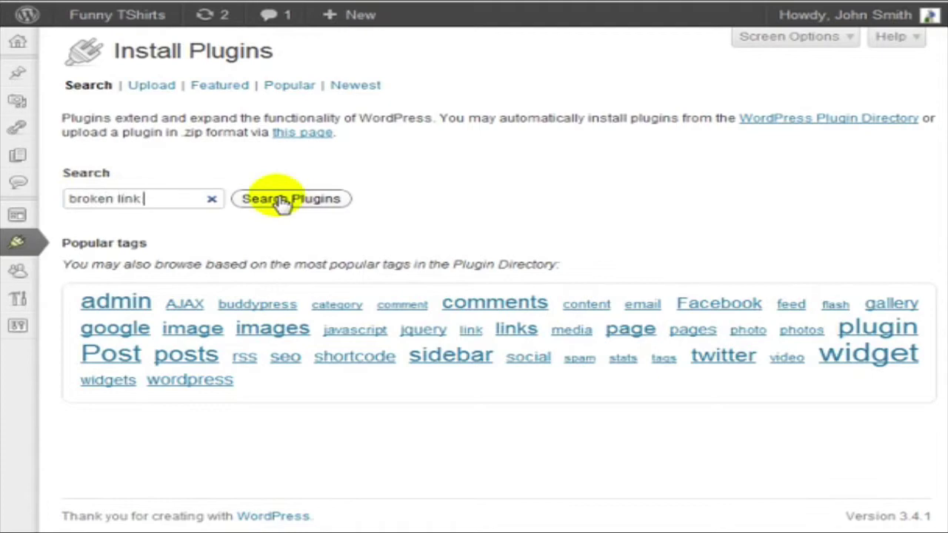
{"action": "type", "text": "checker"}
{"action": "left_click", "coordinate": [282, 204]}
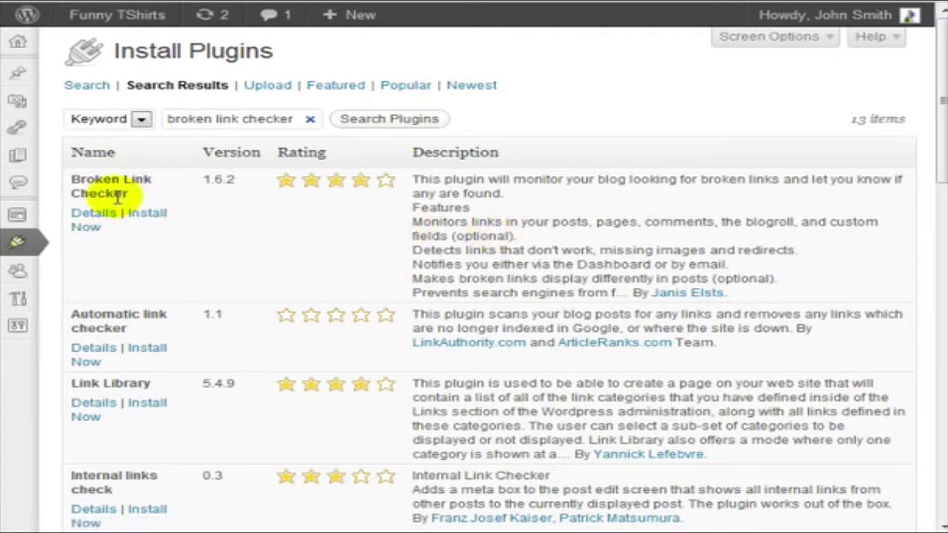
- Install the Broken Link Checker plugin, entering the FTP password for the connection, and activate it
{"action": "left_click", "coordinate": [145, 214]}
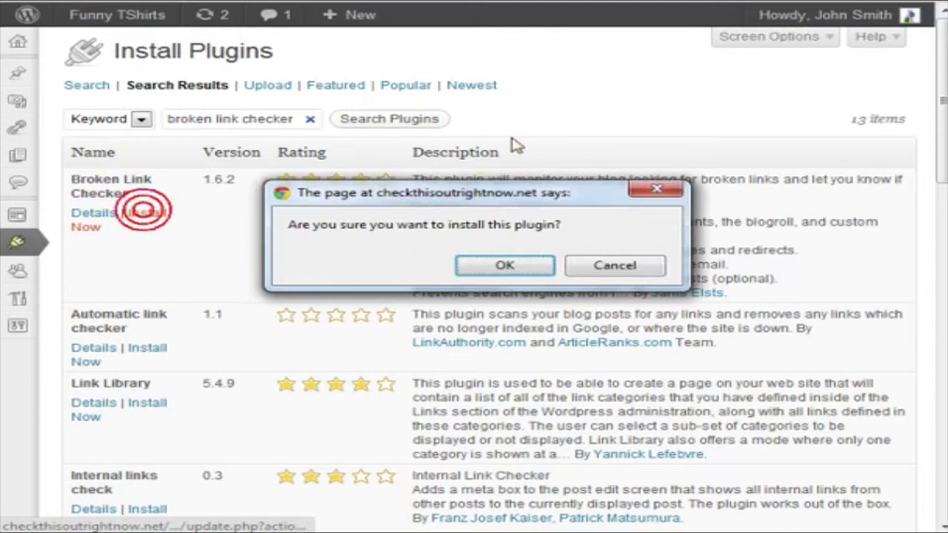
{"action": "left_click", "coordinate": [492, 264]}
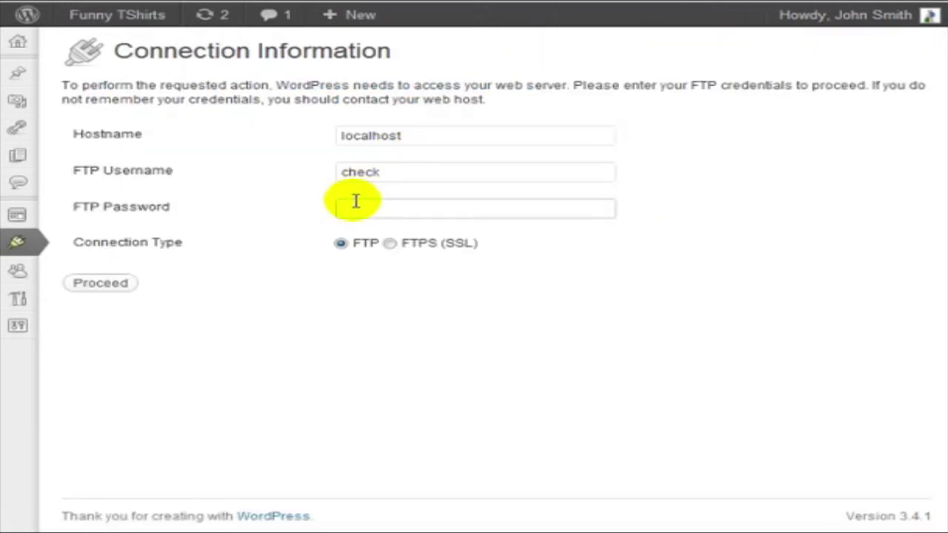
{"action": "type", "text": "***********"}
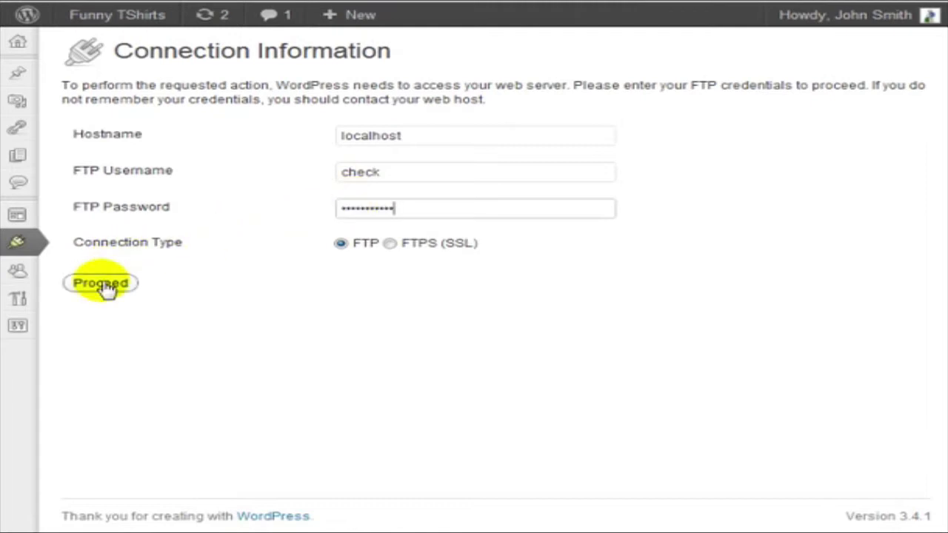
{"action": "left_click", "coordinate": [101, 284]}
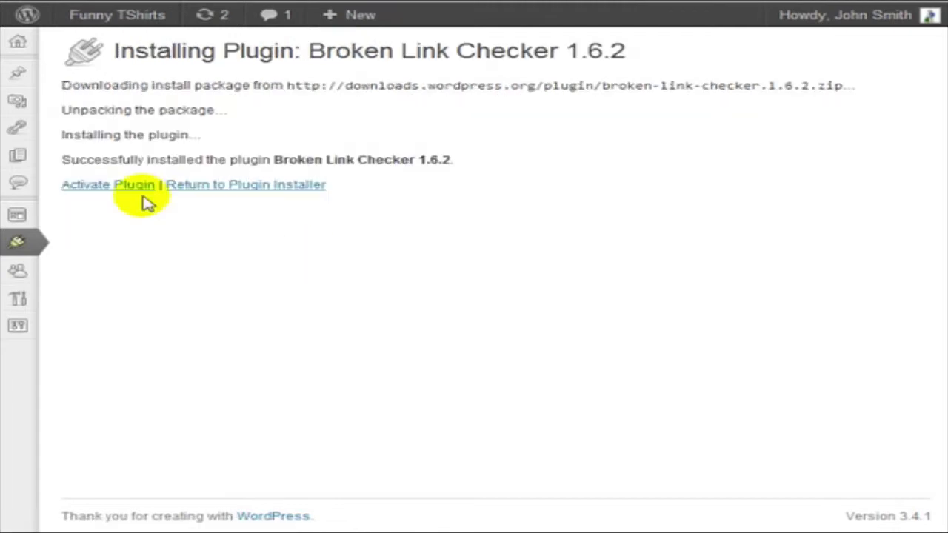
{"action": "left_click", "coordinate": [121, 187]}
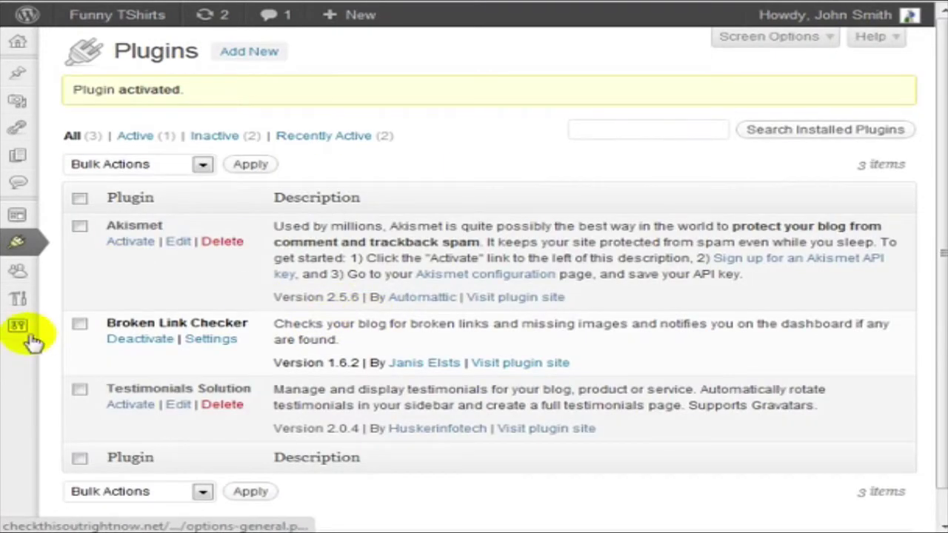
- In the Link Checker settings, enable "Stop search engines from following broken links" and save the changes
{"action": "mouse_move", "coordinate": [25, 332]}
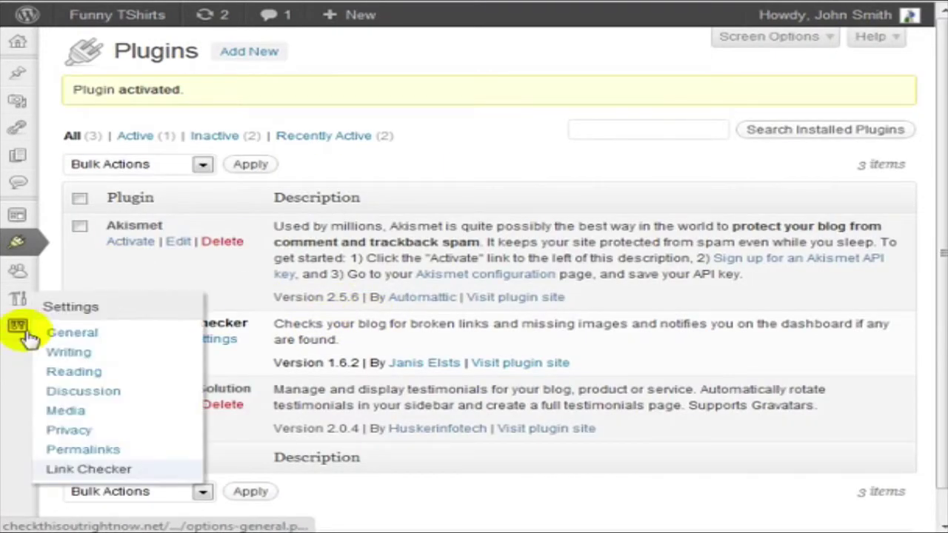
{"action": "left_click", "coordinate": [81, 469]}
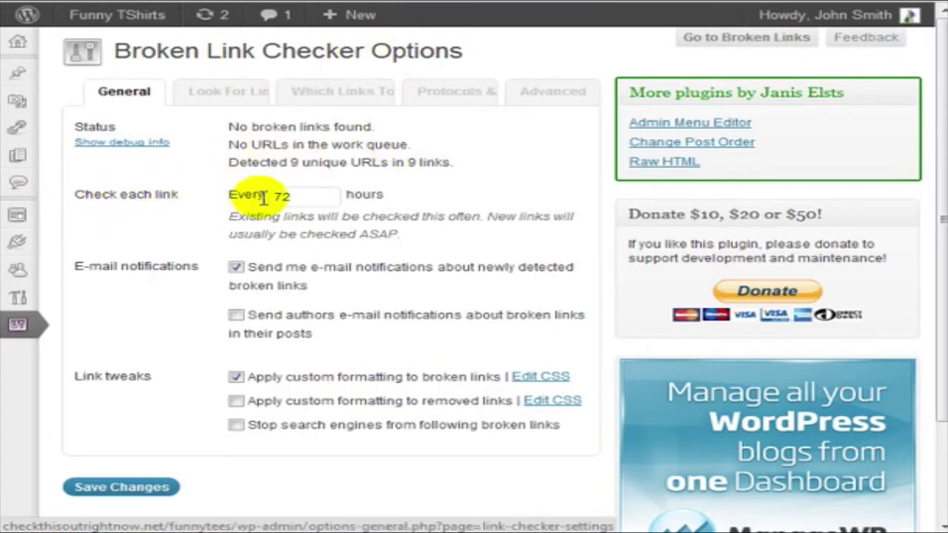
{"action": "left_click", "coordinate": [313, 196]}
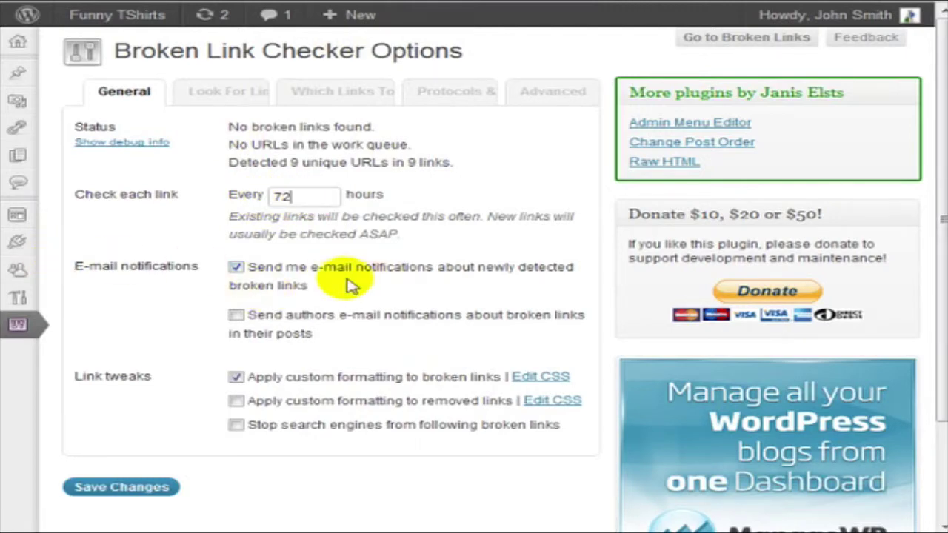
{"action": "scroll", "coordinate": [374, 285], "scroll_direction": "down", "scroll_amount": 2}
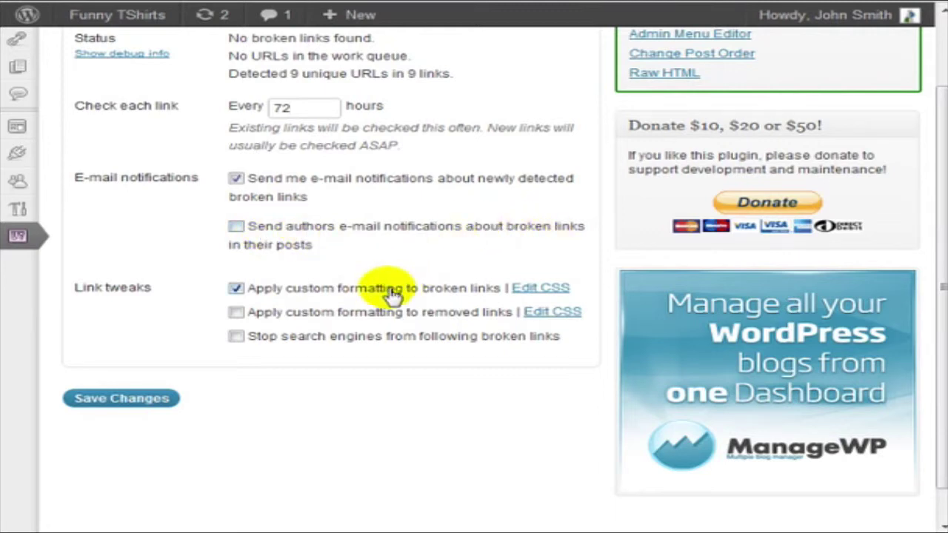
{"action": "scroll", "coordinate": [393, 292], "scroll_direction": "down", "scroll_amount": 1}
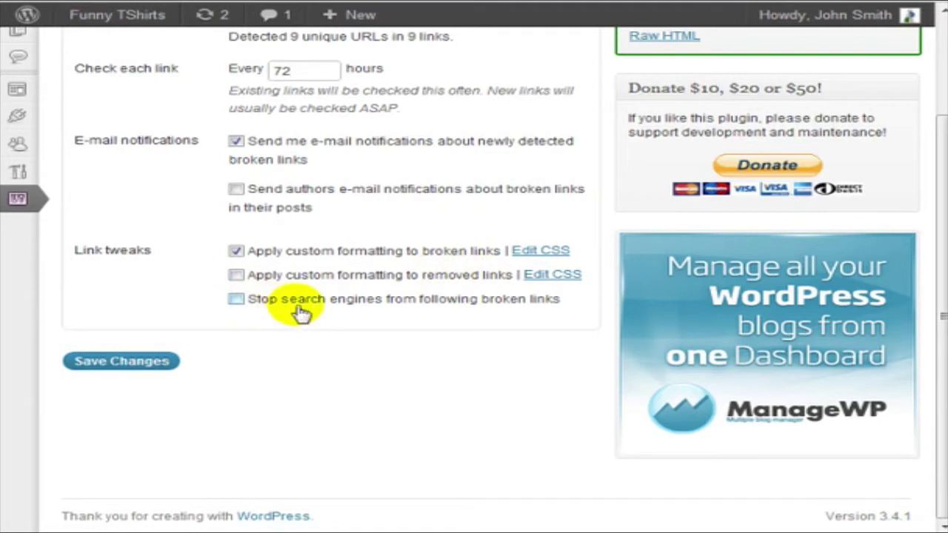
{"action": "left_click", "coordinate": [494, 303]}
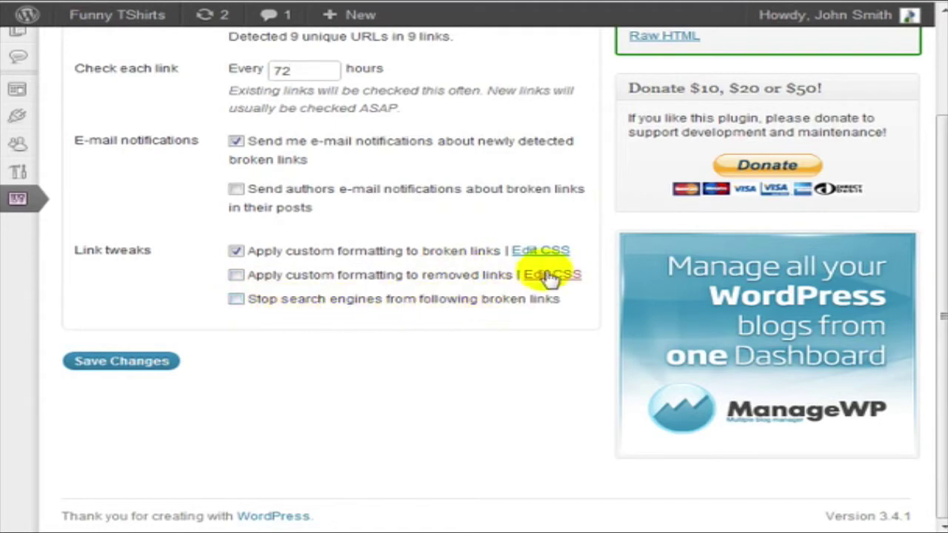
{"action": "left_click", "coordinate": [148, 363]}
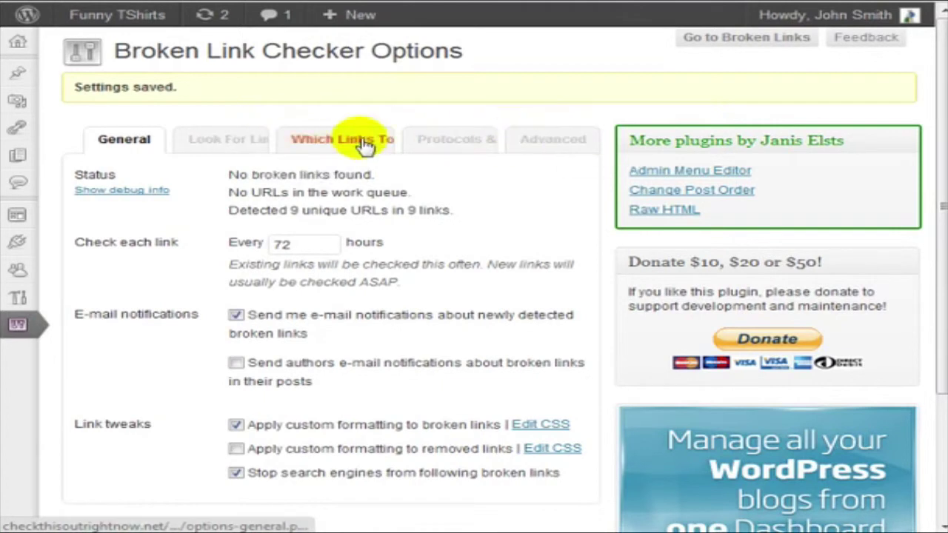
- Review which content types and post statuses Broken Link Checker searches for links, and return to its general options
{"action": "left_click", "coordinate": [227, 145]}
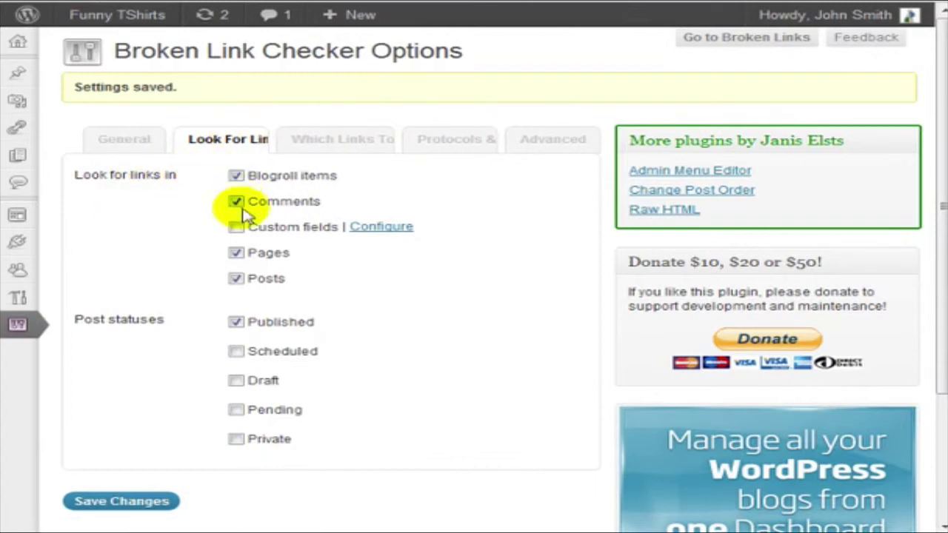
{"action": "scroll", "coordinate": [237, 259], "scroll_direction": "down", "scroll_amount": 2}
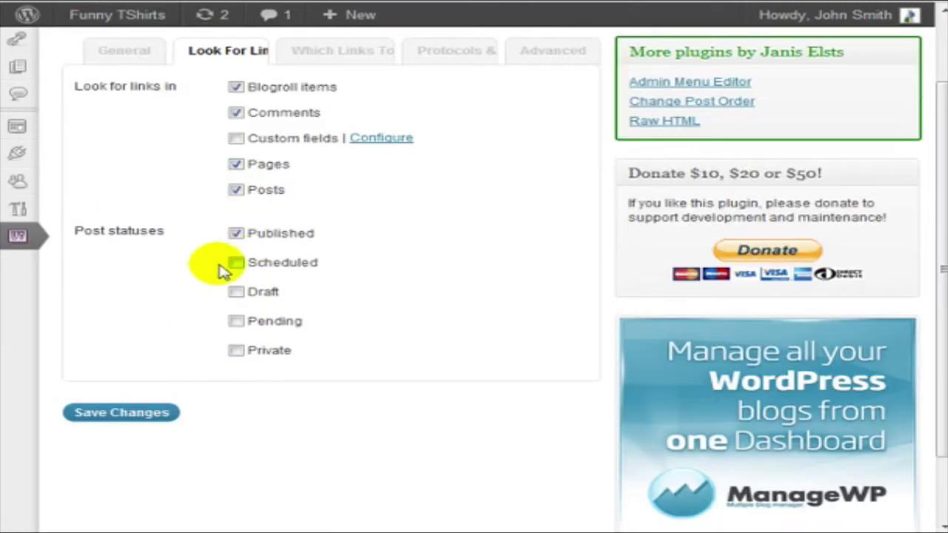
{"action": "scroll", "coordinate": [193, 277], "scroll_direction": "up", "scroll_amount": 2}
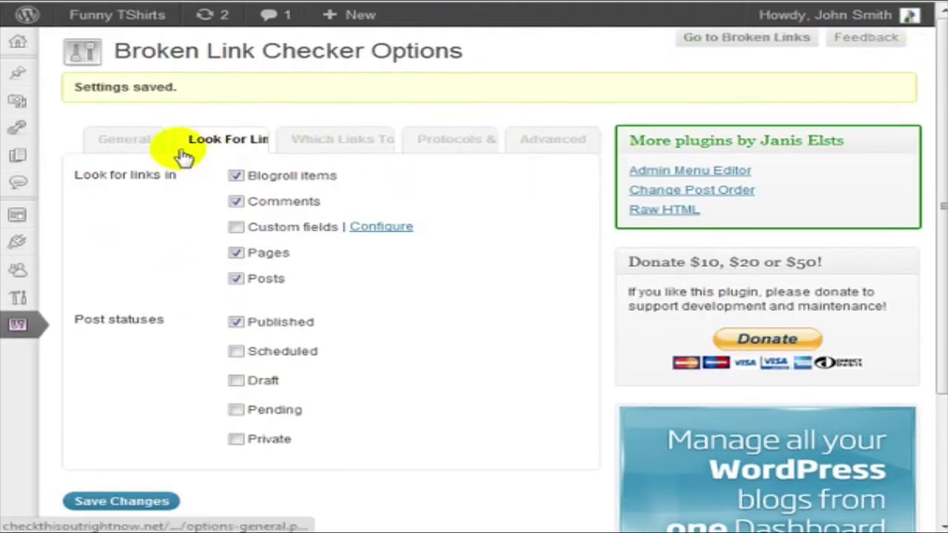
{"action": "left_click", "coordinate": [101, 146]}
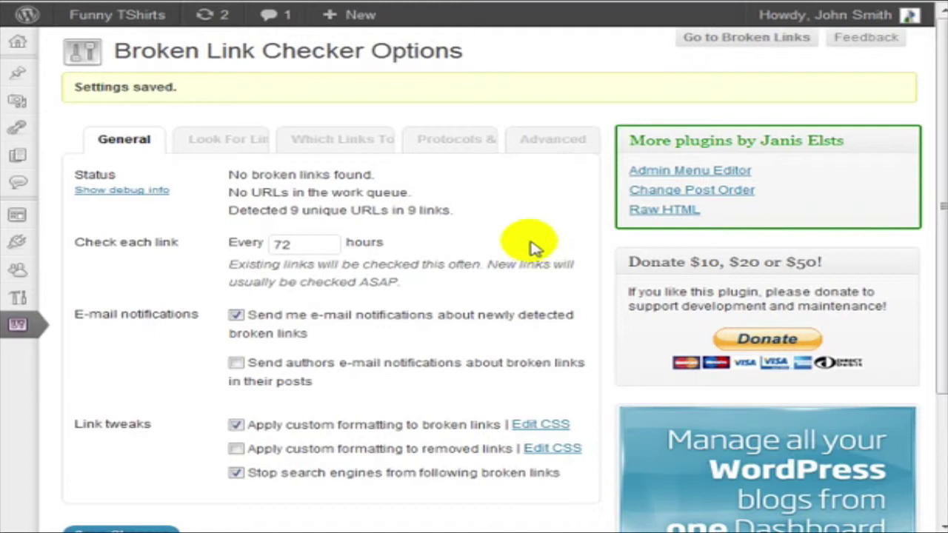
- Go to the WordPress dashboard and examine the Broken Link Checker widget's status
{"action": "left_click", "coordinate": [18, 43]}
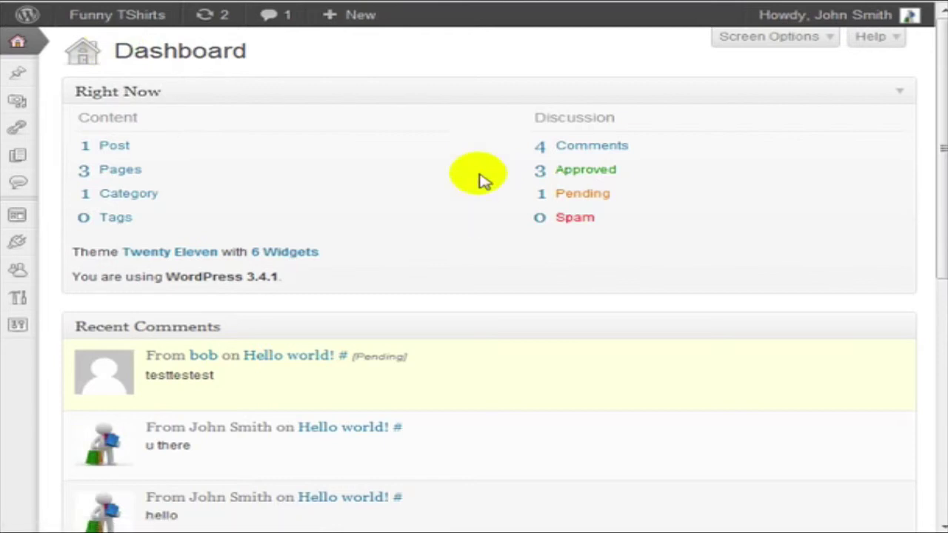
{"action": "scroll", "coordinate": [479, 178], "scroll_direction": "down", "scroll_amount": 7}
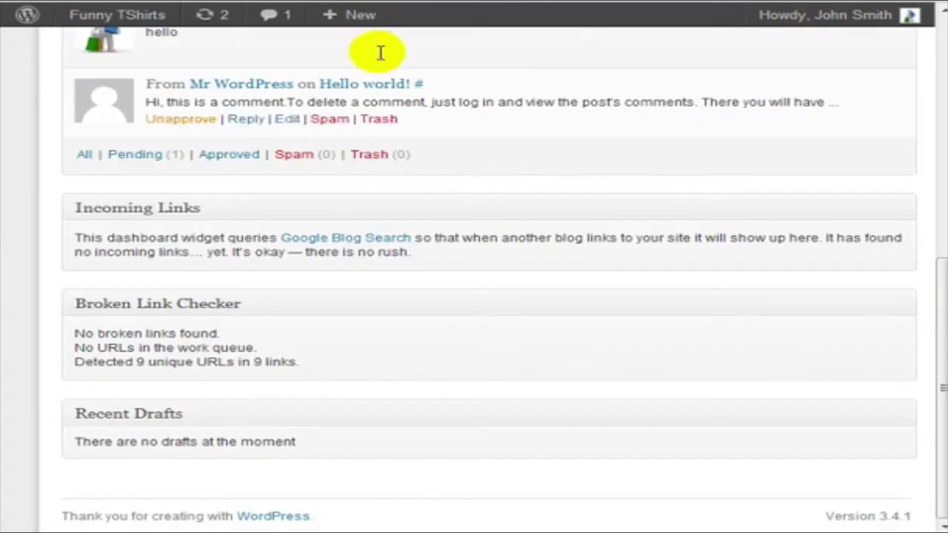